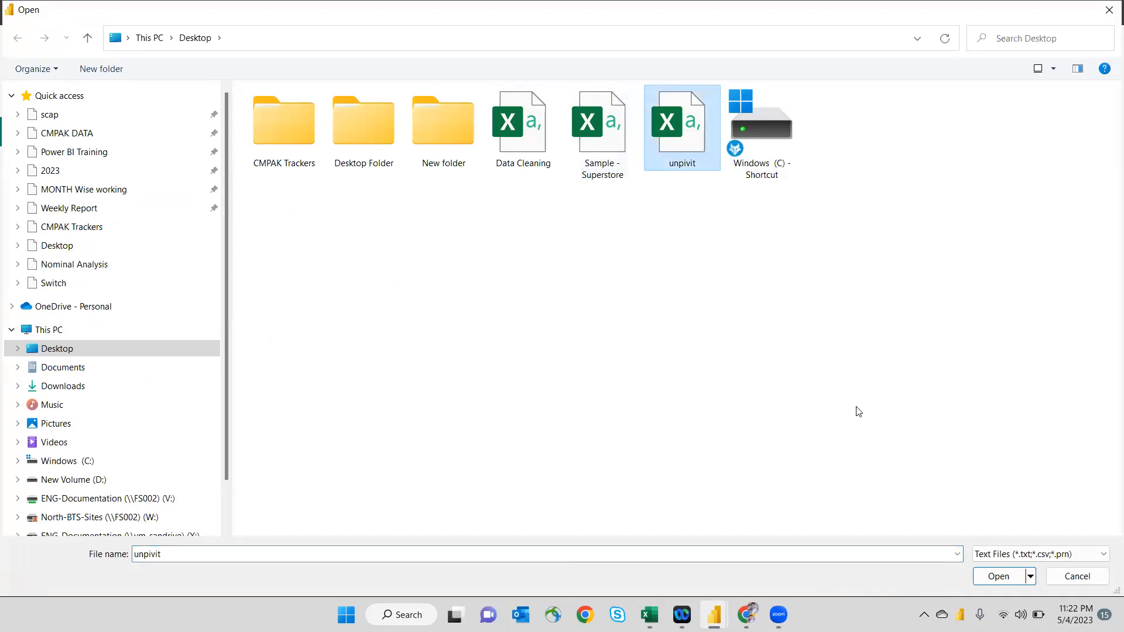
- Import unpivit.csv from the Desktop into Power Query for transformation and promote its first row to column headers
left_click(999, 577)
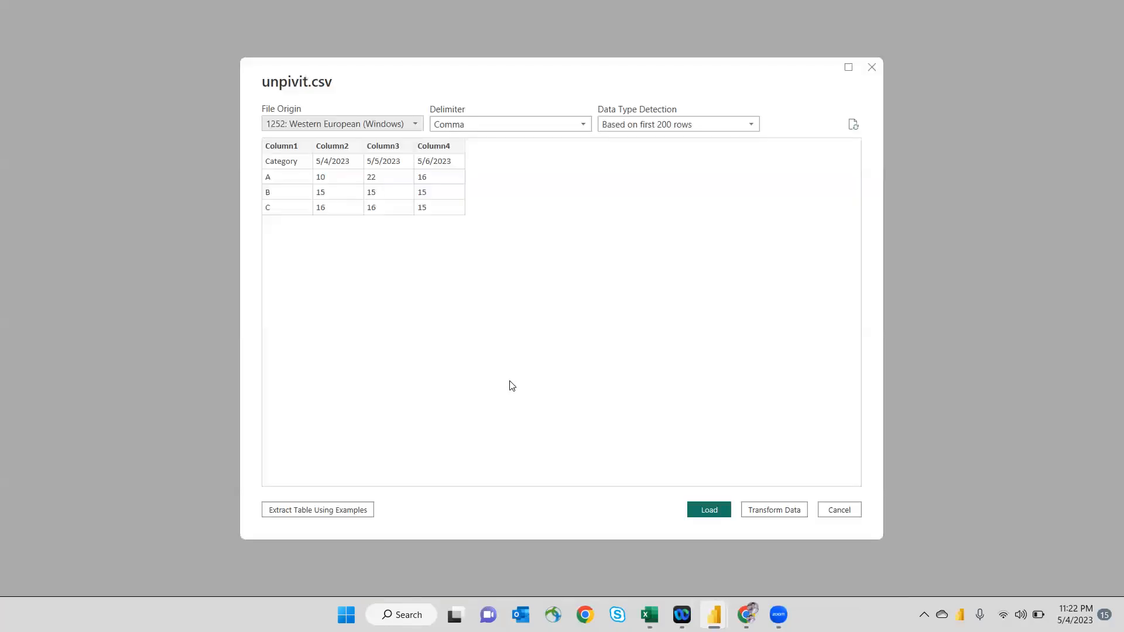
left_click(758, 510)
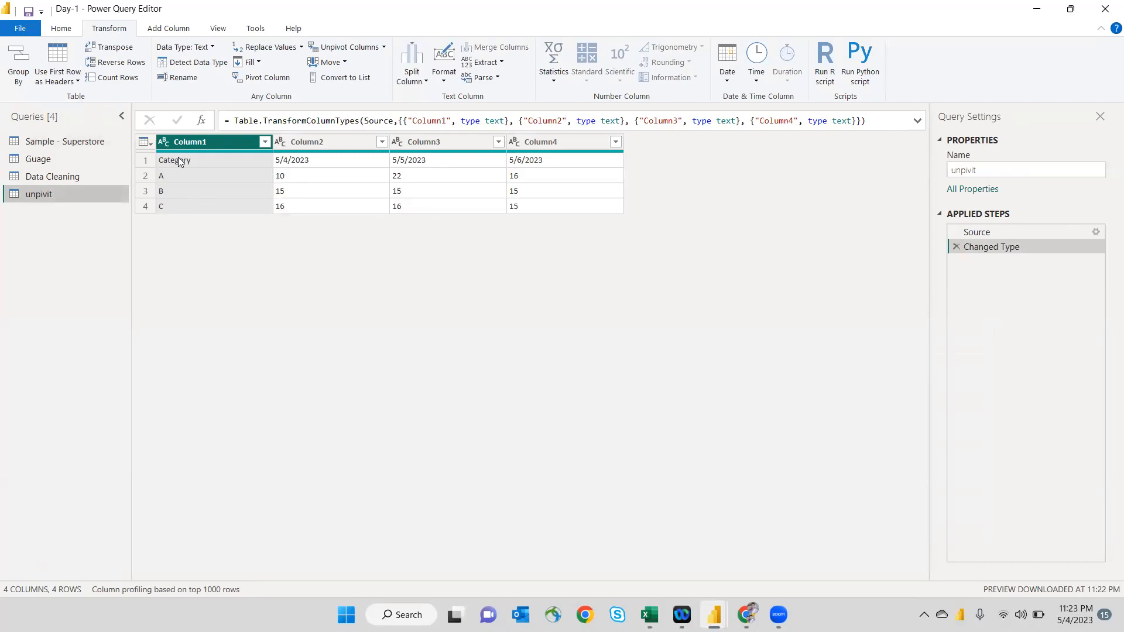
left_click(59, 71)
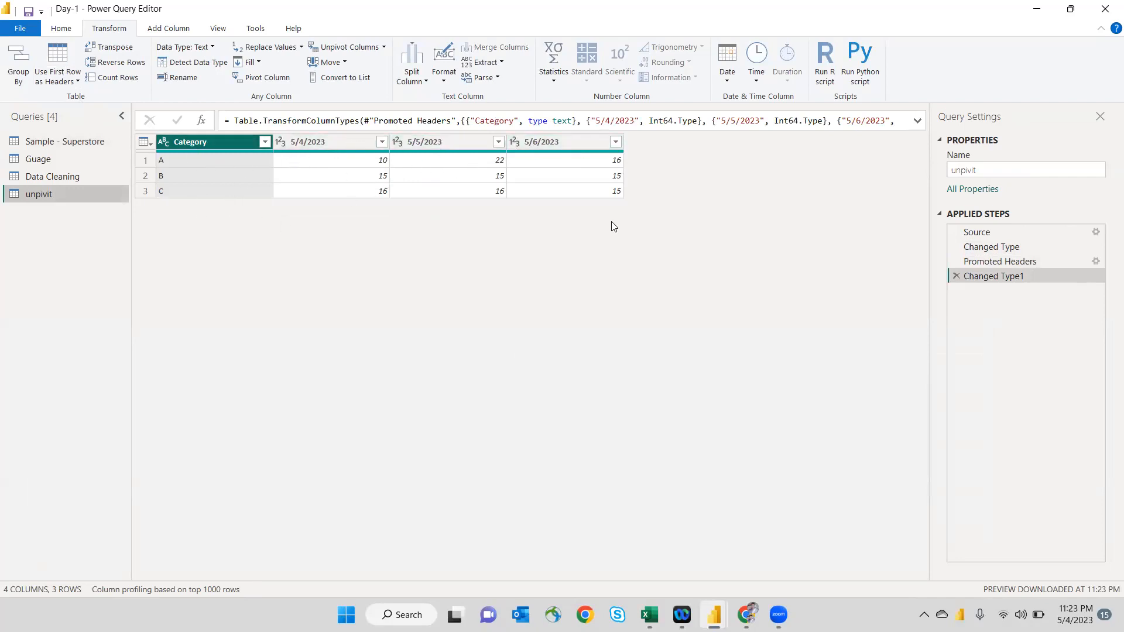
- Try unpivoting all columns of the unpivit query, including Category, and delete that applied step
left_click(233, 164)
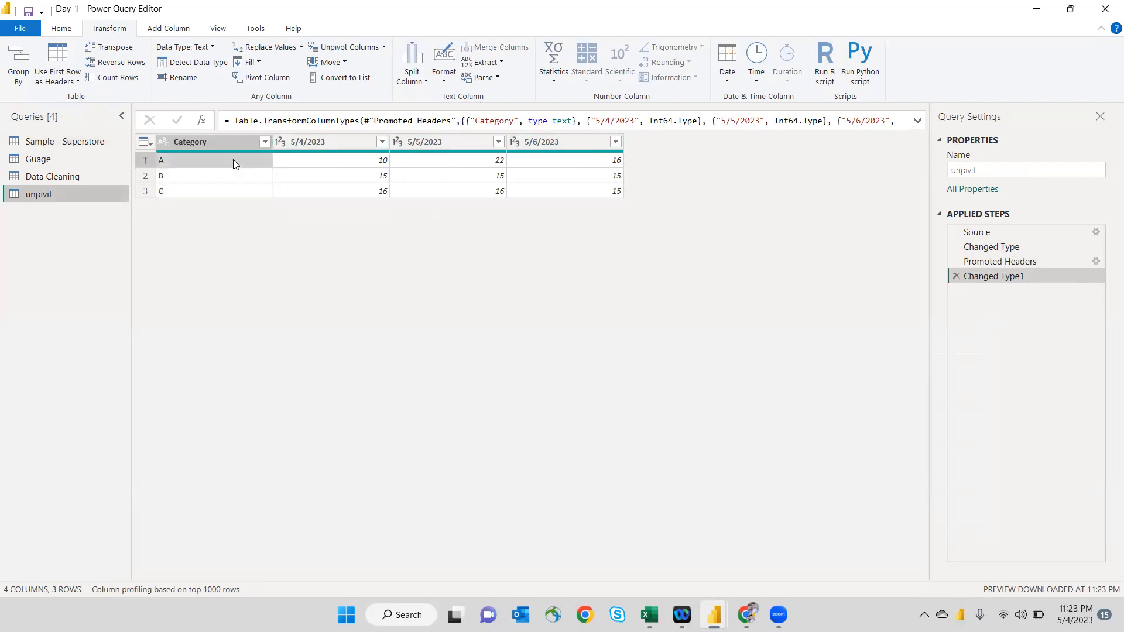
key("ctrl+a")
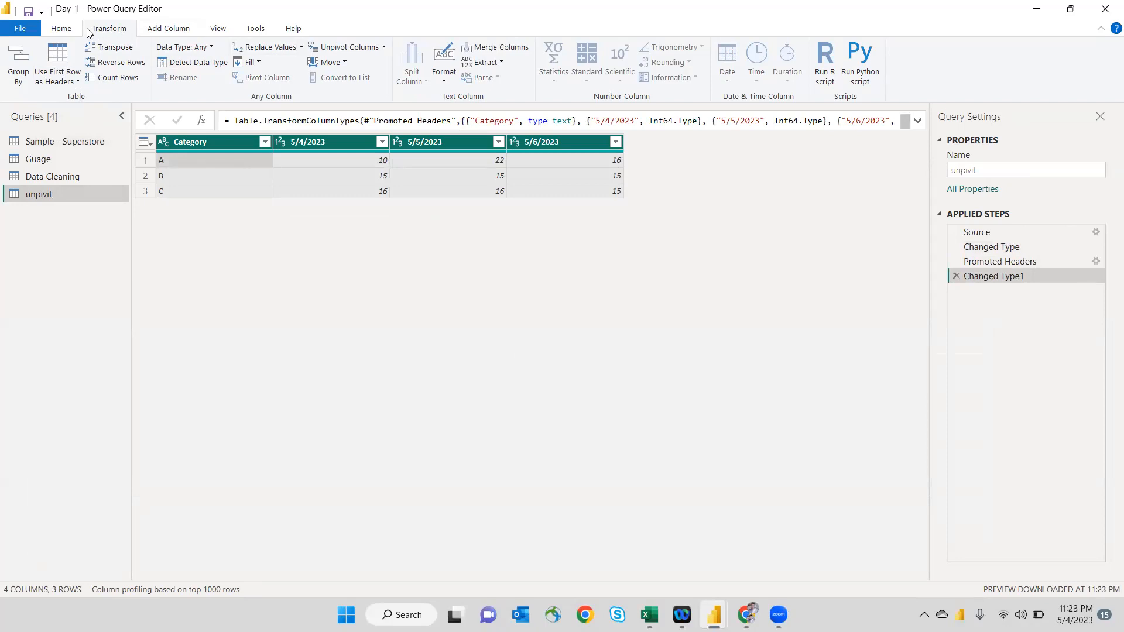
left_click(338, 49)
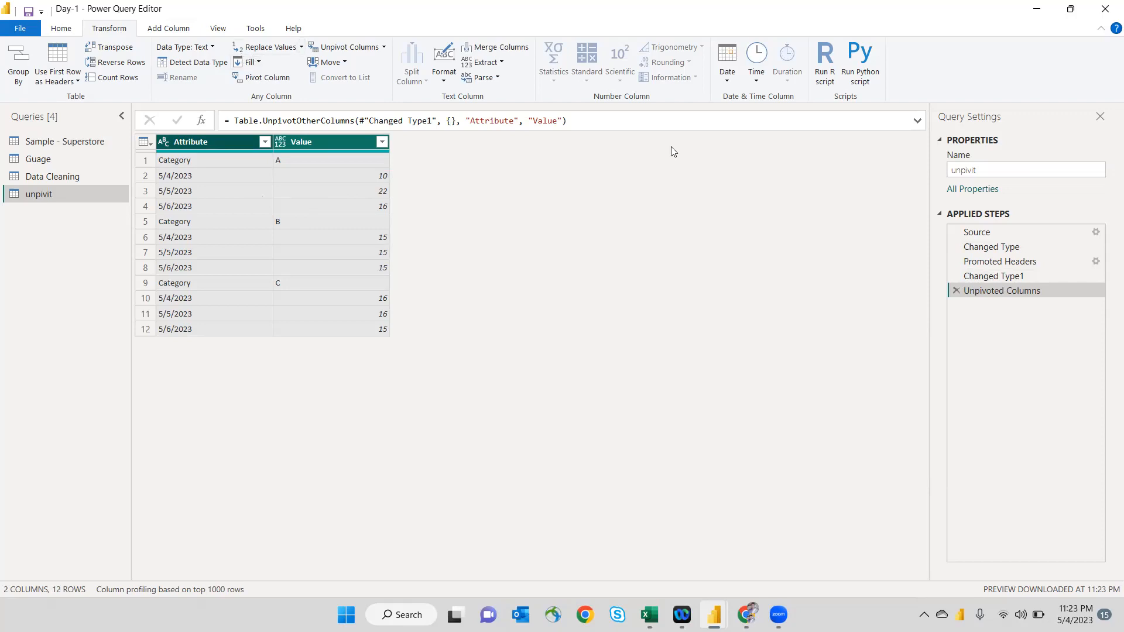
left_click(956, 291)
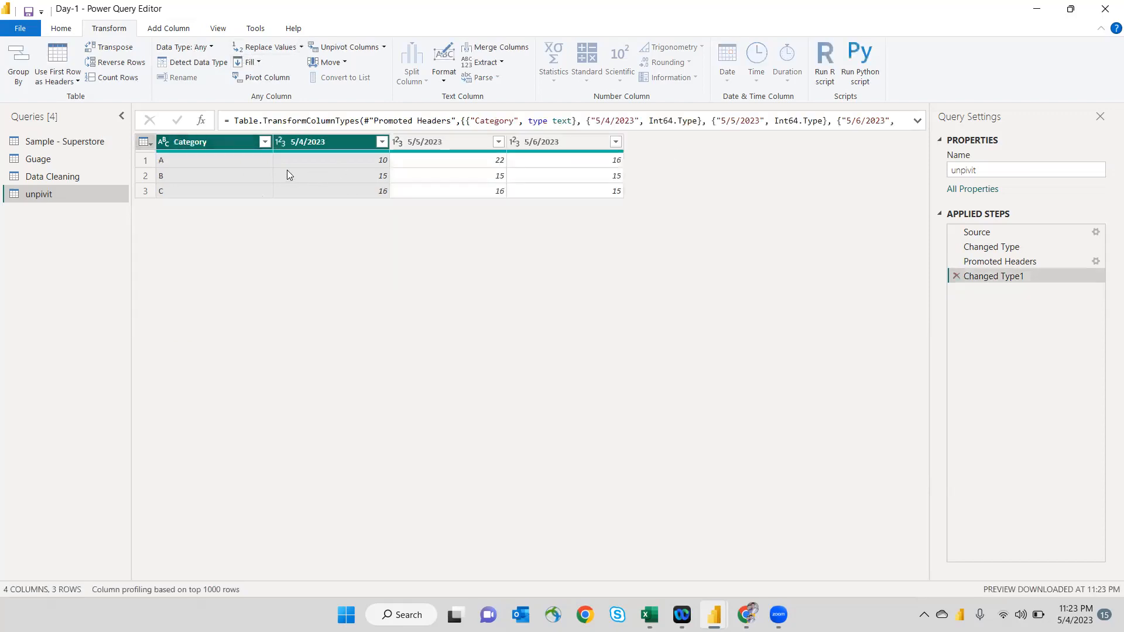
left_click(275, 173)
key("Up")
key("Up")
key("Left")
key("Right")
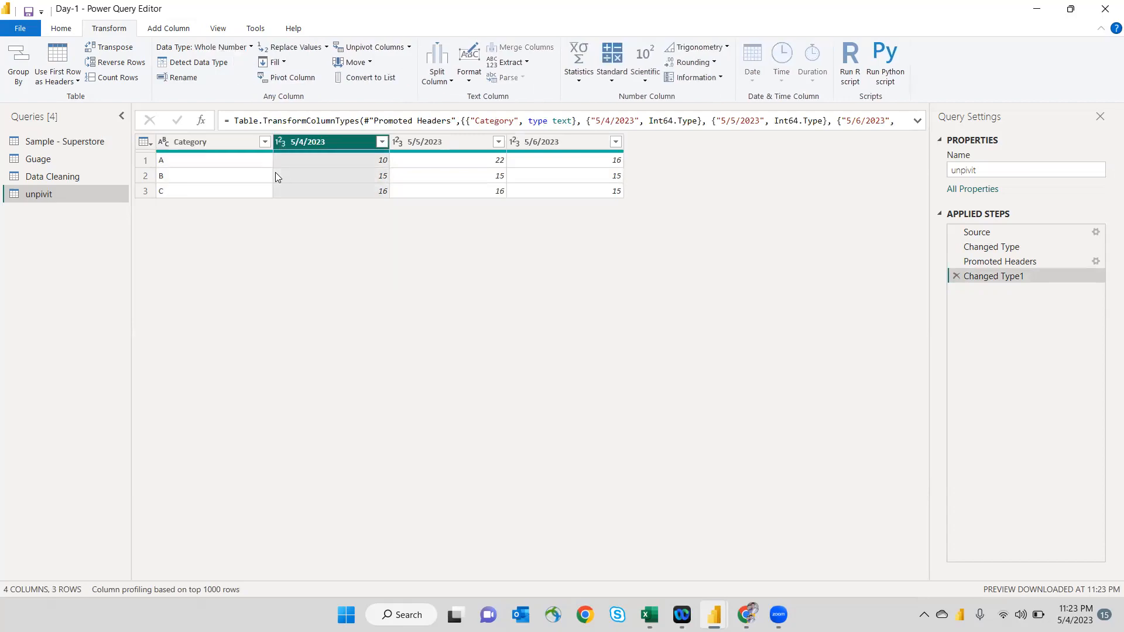
left_click(248, 145)
key("shift+Right")
key("shift+Right")
key("shift+Right")
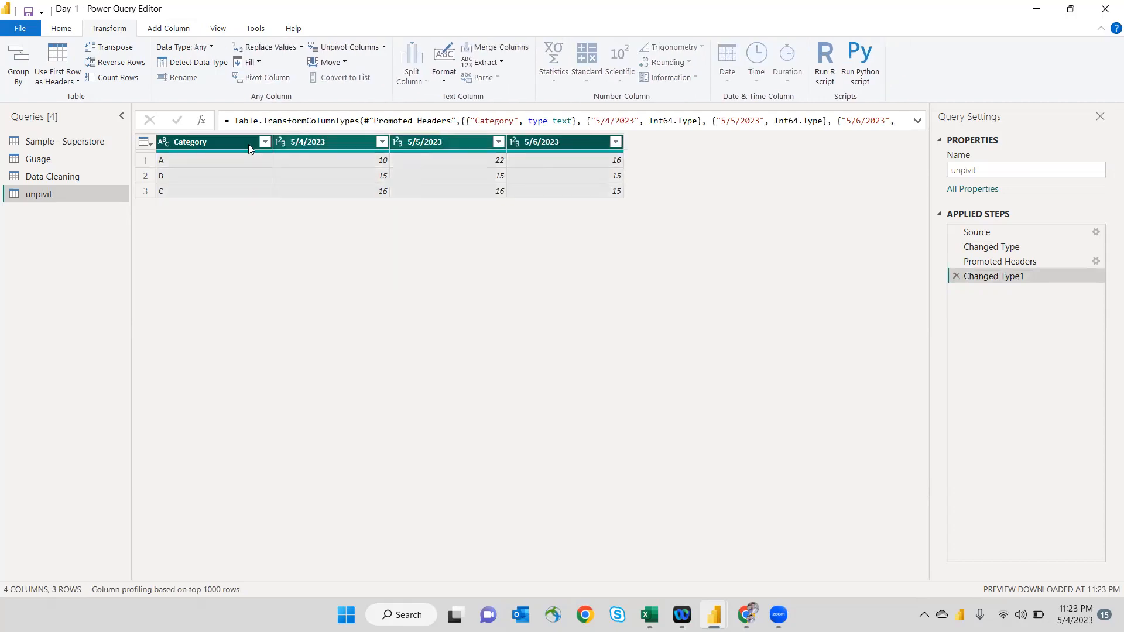
left_click(397, 221)
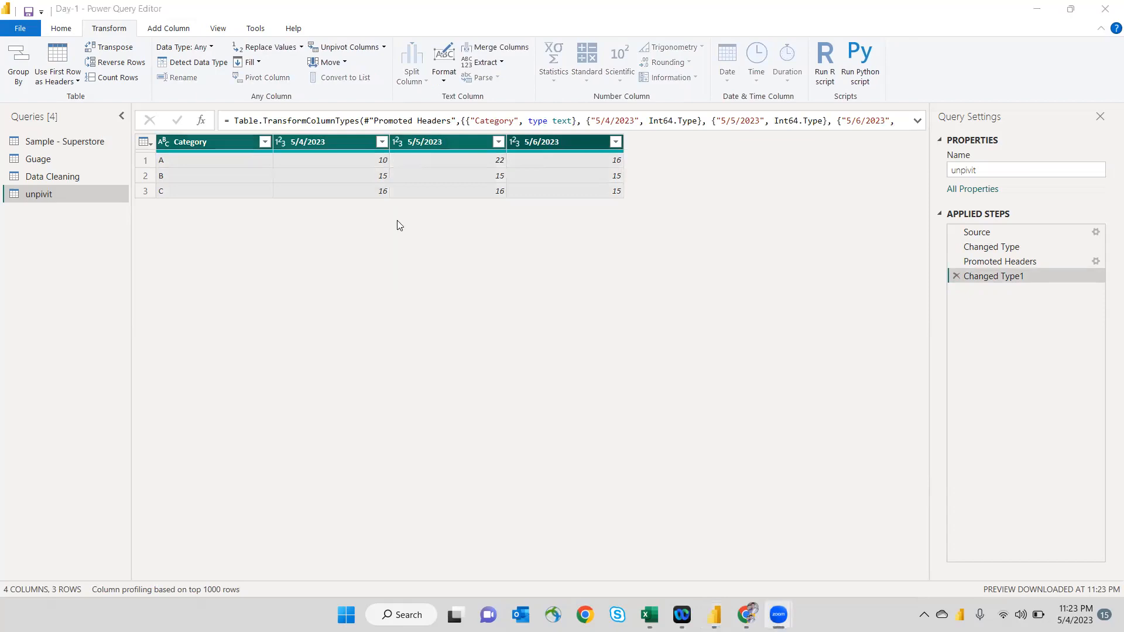
key("alt+Tab")
key("alt+Tab")
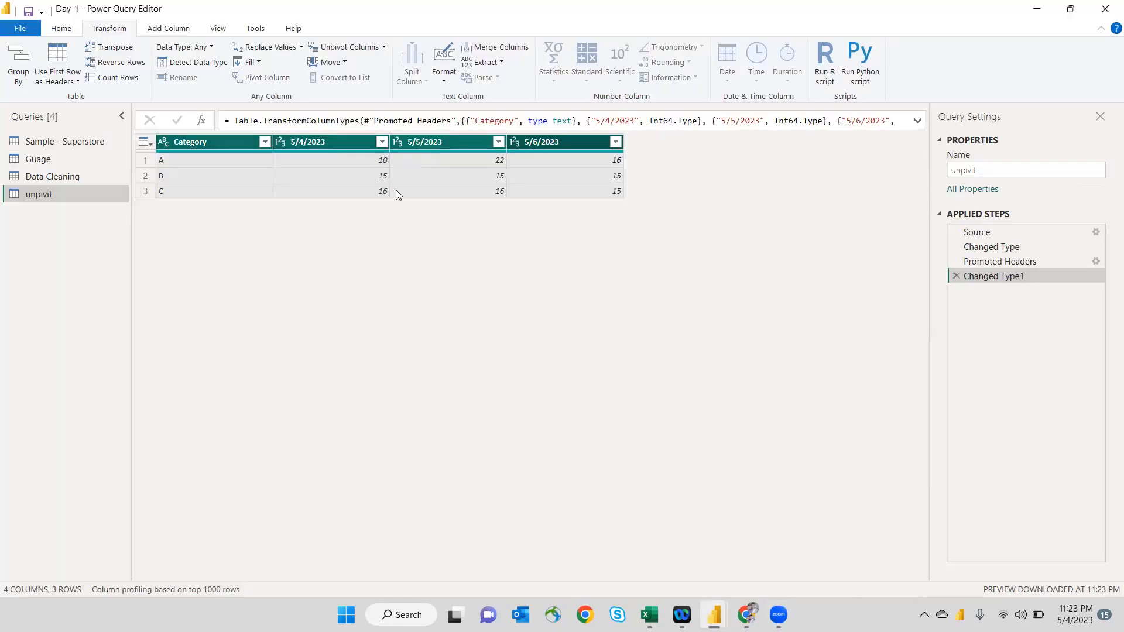
- Unpivot only the three date columns, 5/4/2023 through 5/6/2023, keeping Category as its own column
left_click(343, 144)
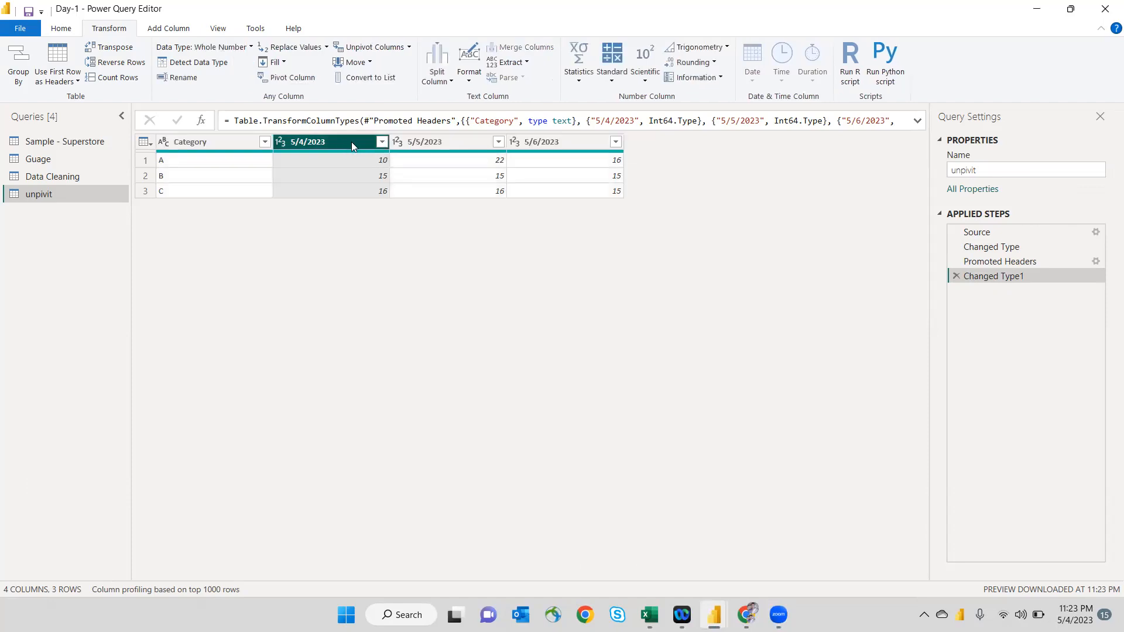
left_click(529, 141, "shift")
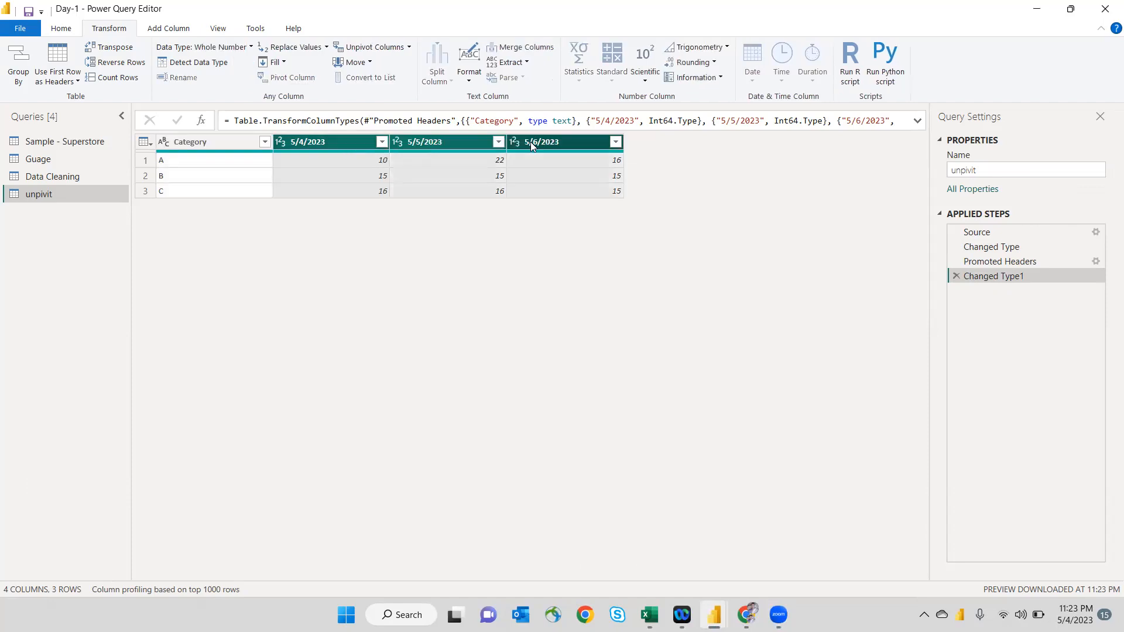
left_click(382, 48)
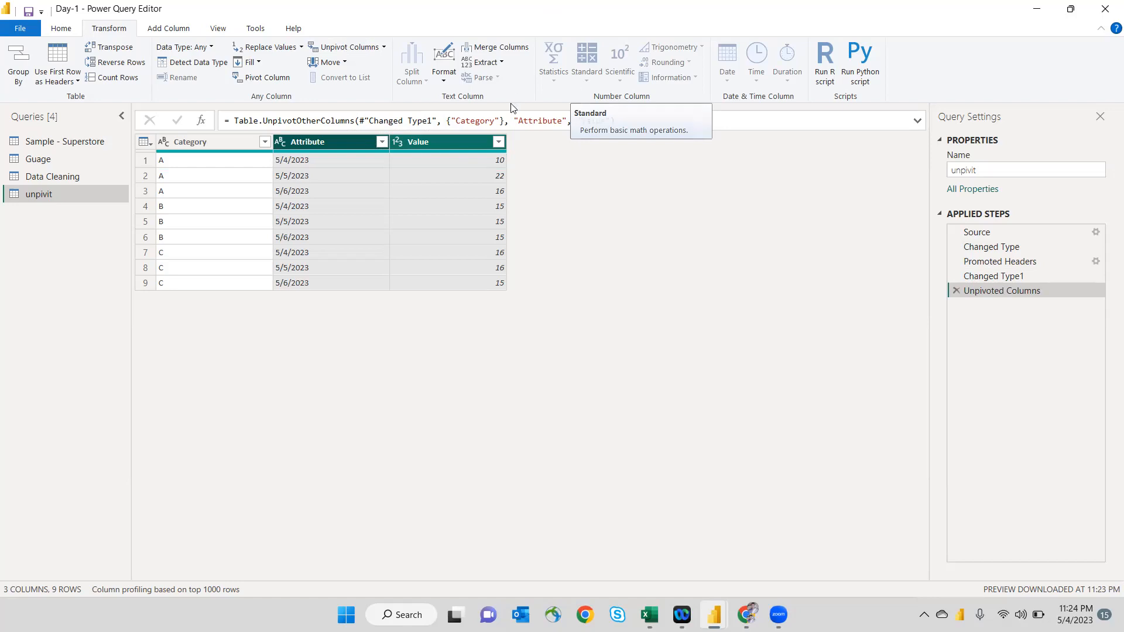
- Replace the column name "Attribute" with "Date" in the formula of the unpivot step
left_click(524, 120)
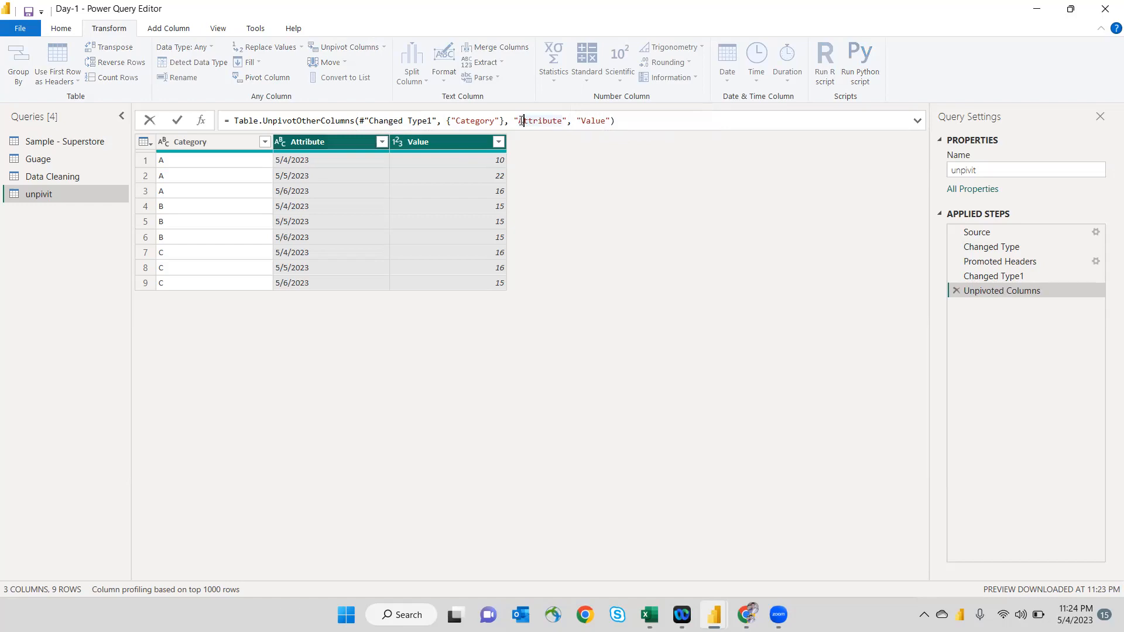
left_click_drag(524, 120, 560, 120)
left_click(560, 121)
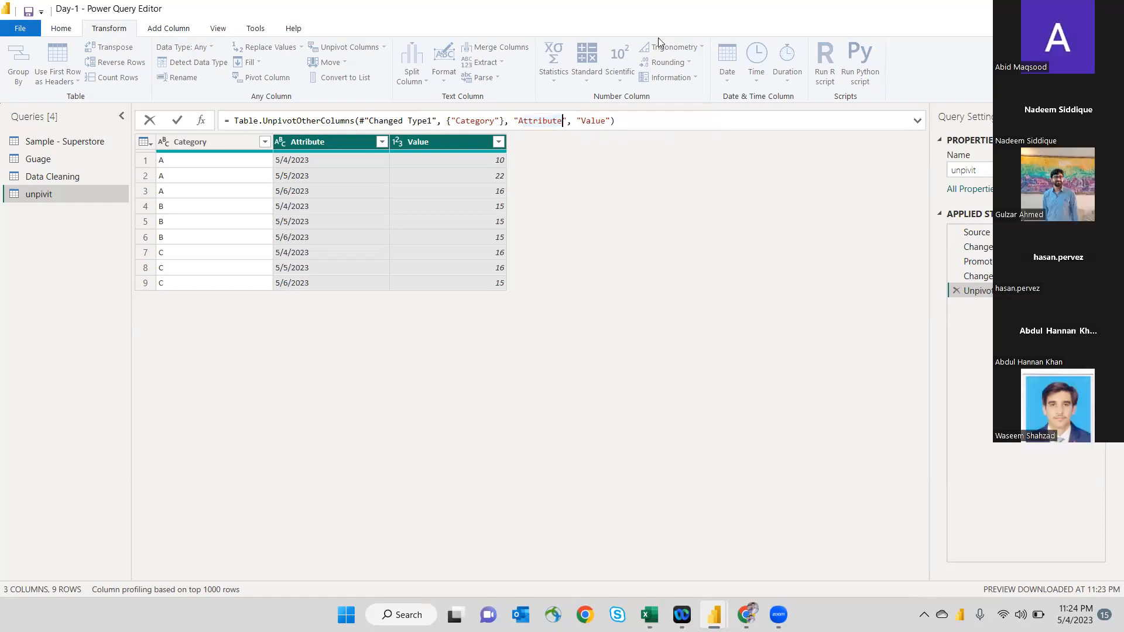
key("BackSpace")
key("BackSpace")
key("BackSpace")
key("BackSpace")
key("BackSpace")
key("BackSpace")
left_click(549, 120)
key("BackSpace")
key("BackSpace")
double_click(553, 120)
left_click(533, 120)
key("BackSpace")
key("BackSpace")
key("BackSpace")
type("Date")
left_click(608, 123)
key("Return")
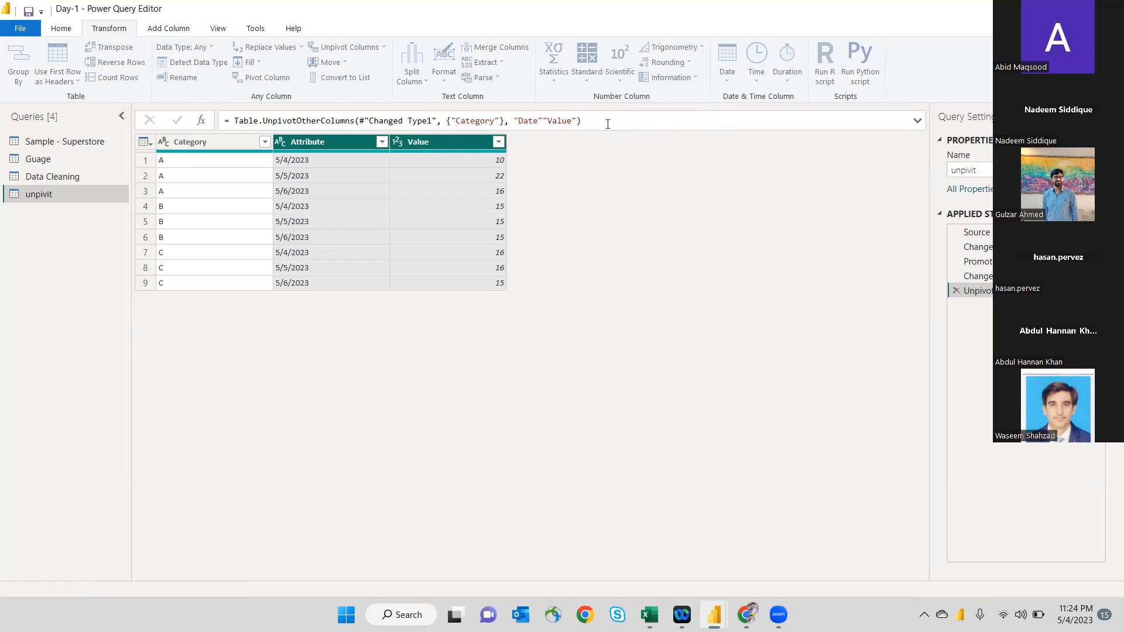
- Insert the missing comma between "Date" and "Value" in the unpivot formula and apply it
left_click(542, 121)
type(",")
key("Return")
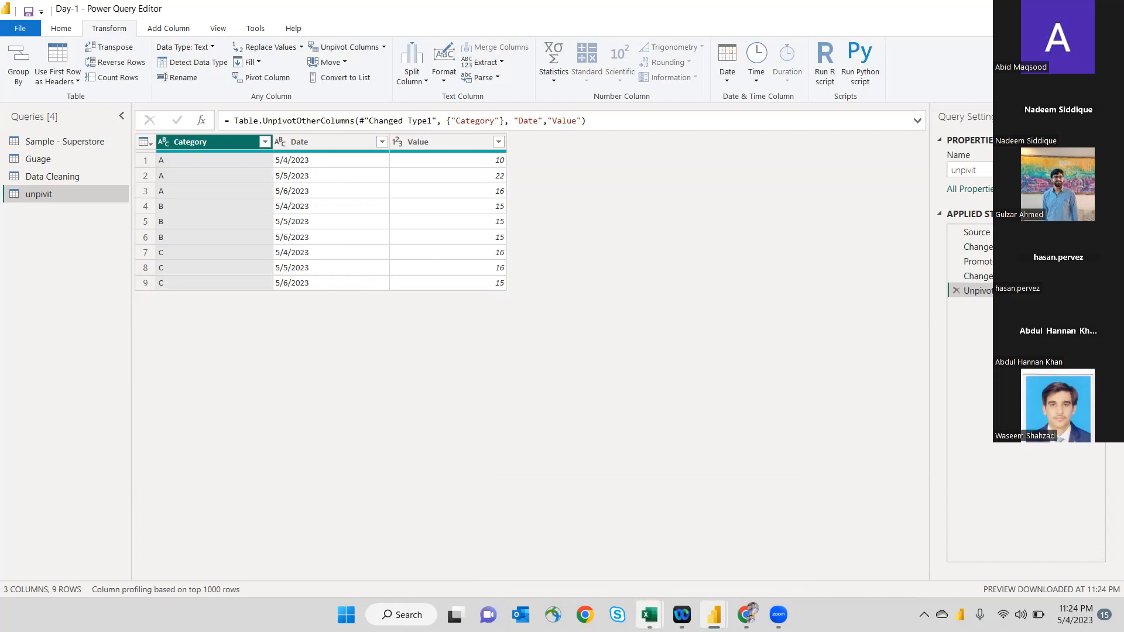
- Switch to the Book1 workbook in Excel and compare the original wide table with the Category, Date and Value table below it
left_click(650, 614)
left_click(572, 563)
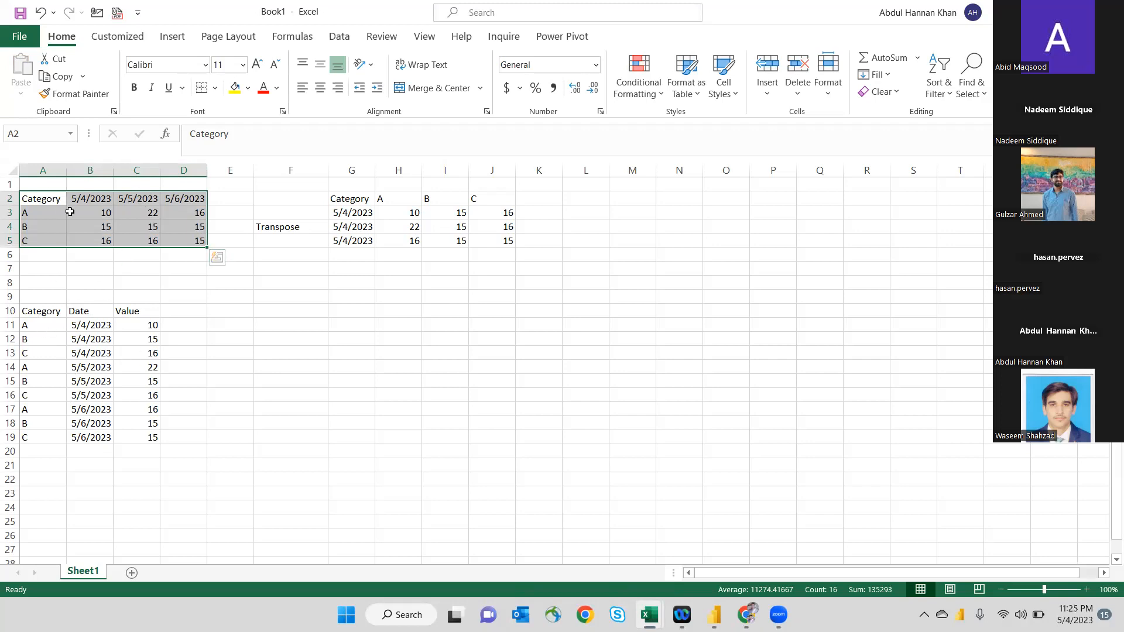
left_click(205, 343)
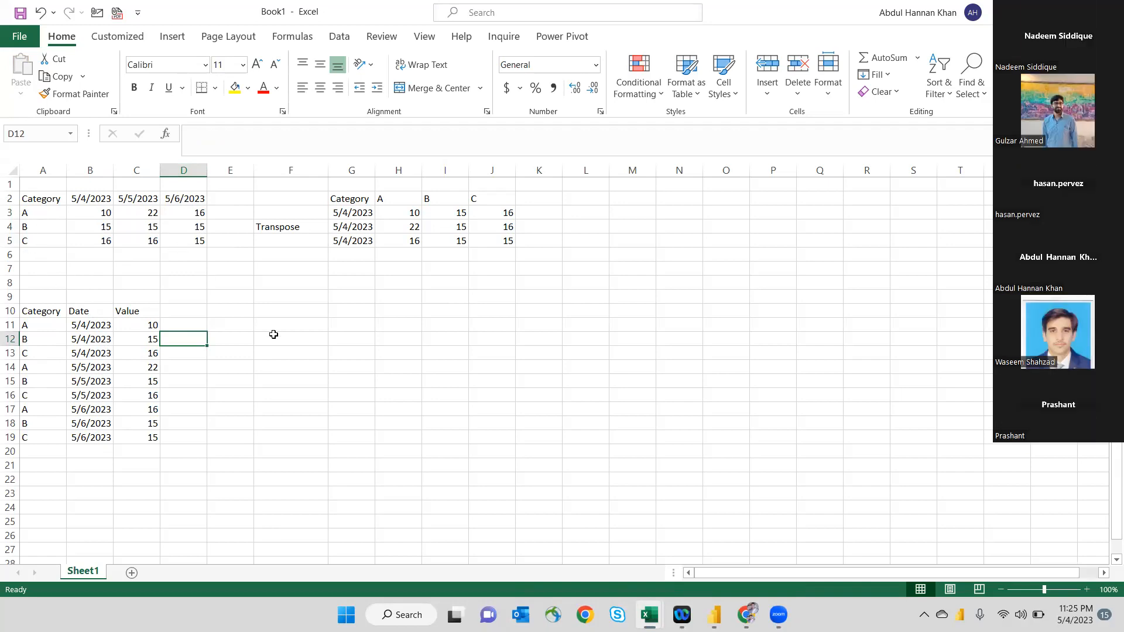
- Return to Power Query Editor, look through the columns of the Data Cleaning query, and go back to the unpivit query
mouse_move(648, 615)
mouse_move(714, 615)
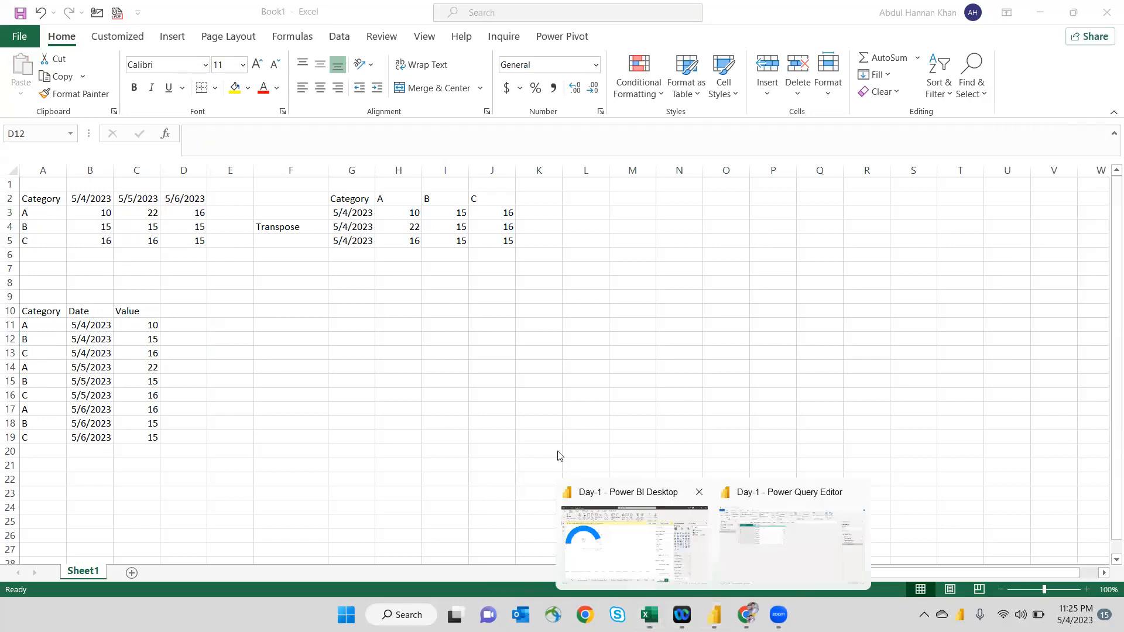
left_click(730, 536)
left_click(52, 175)
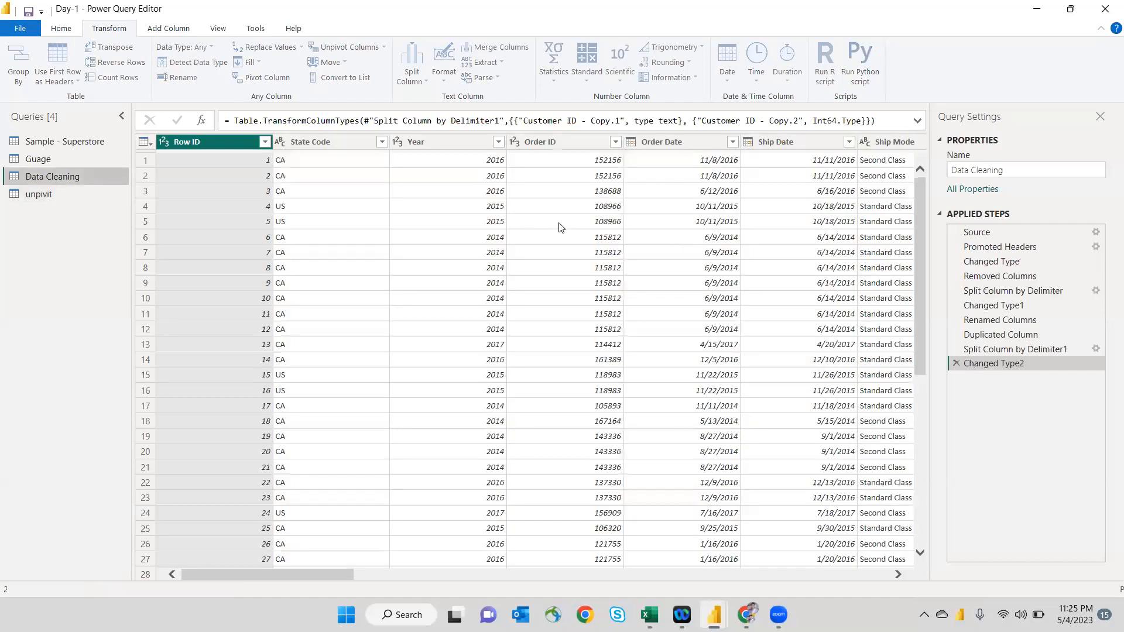
scroll(560, 227, "right", 10)
scroll(559, 227, "left", 10)
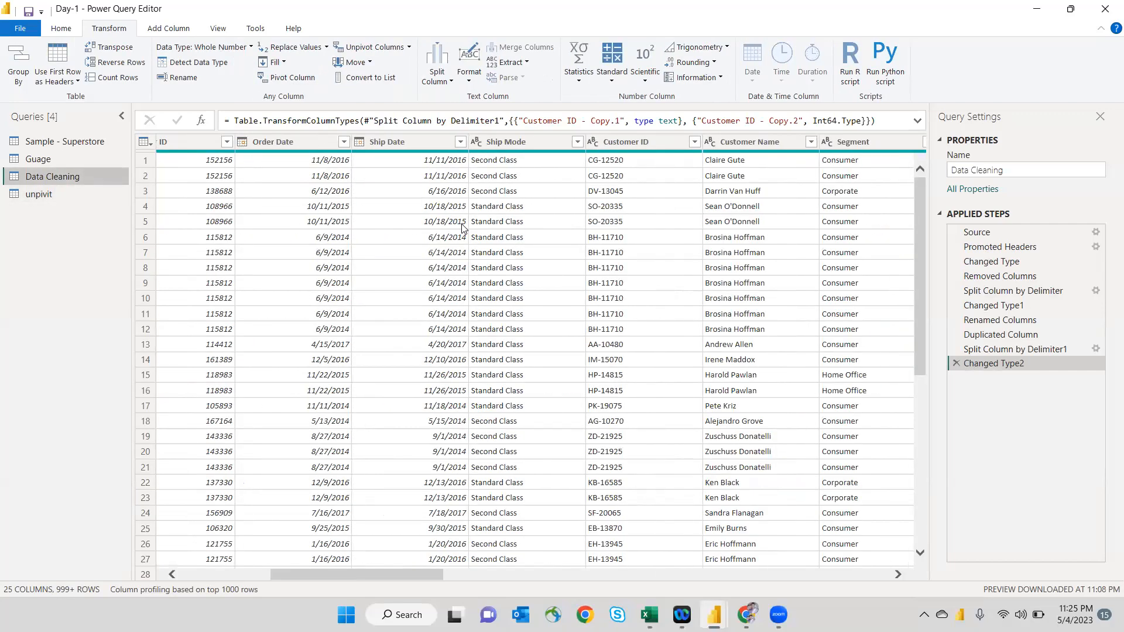
left_click(63, 194)
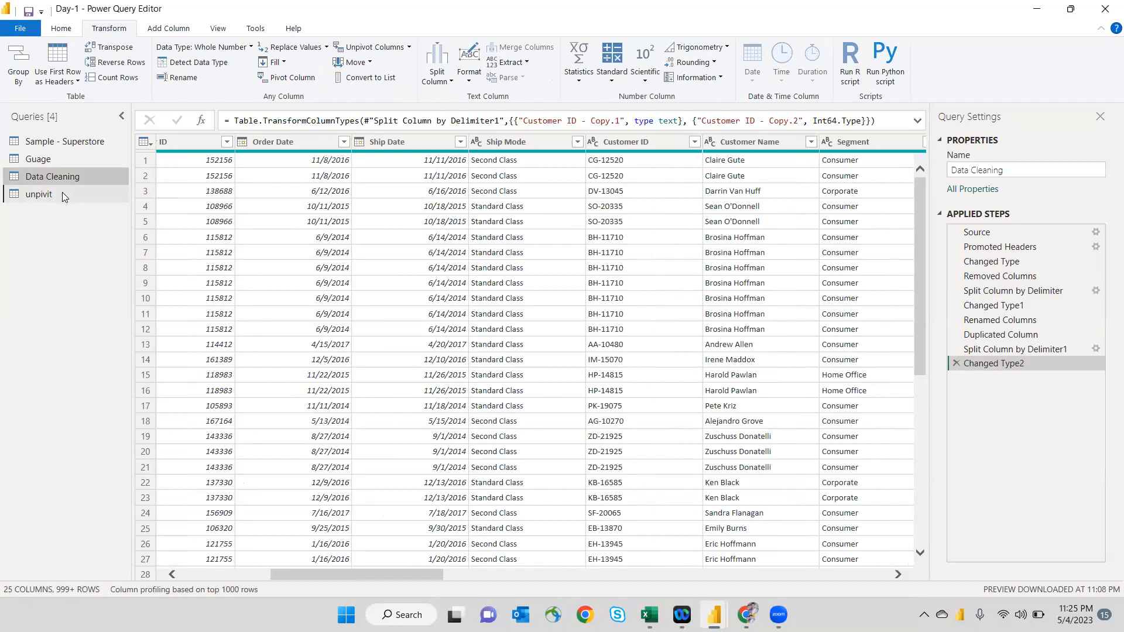
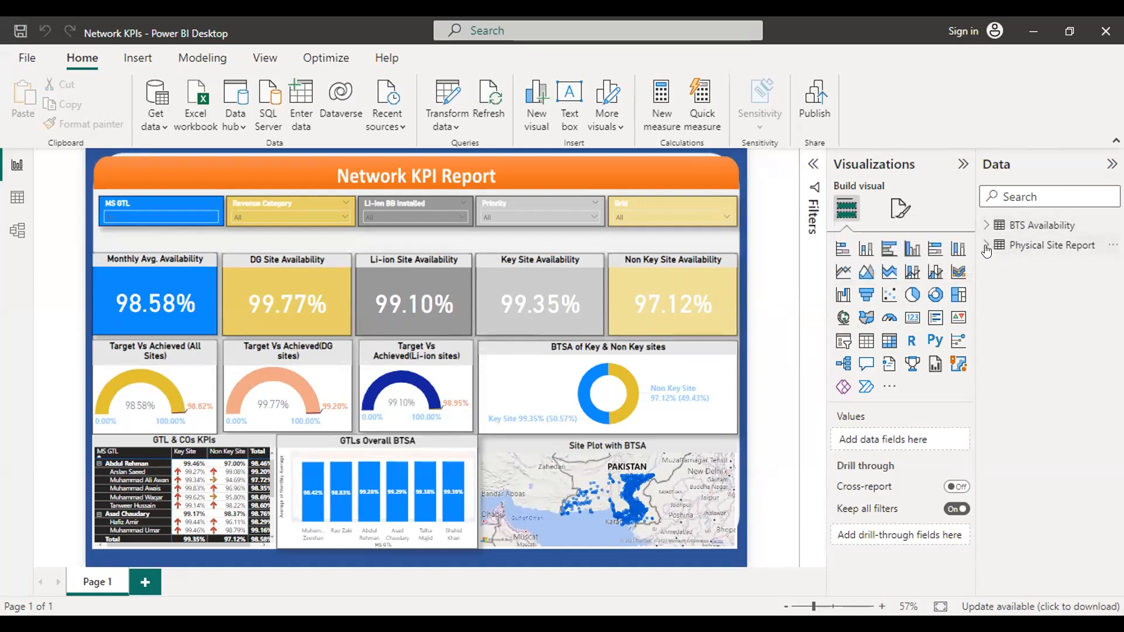
- Look through the fields of the BTS Availability and Physical Site Report tables, view both in the data model, and return to the report
left_click(984, 226)
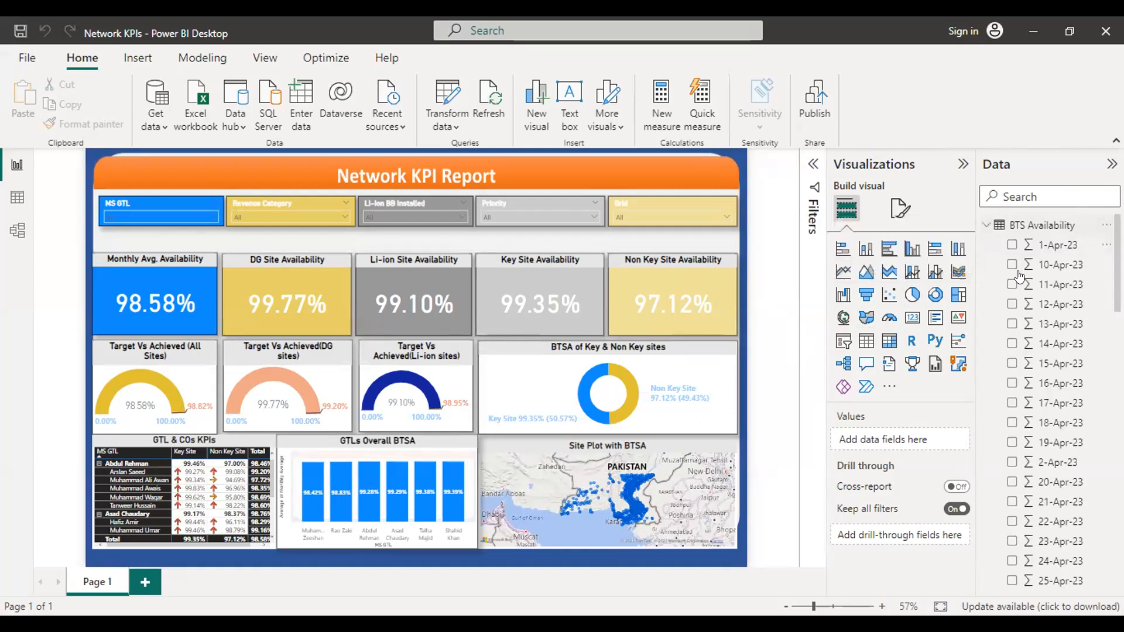
left_click(984, 226)
left_click(985, 245)
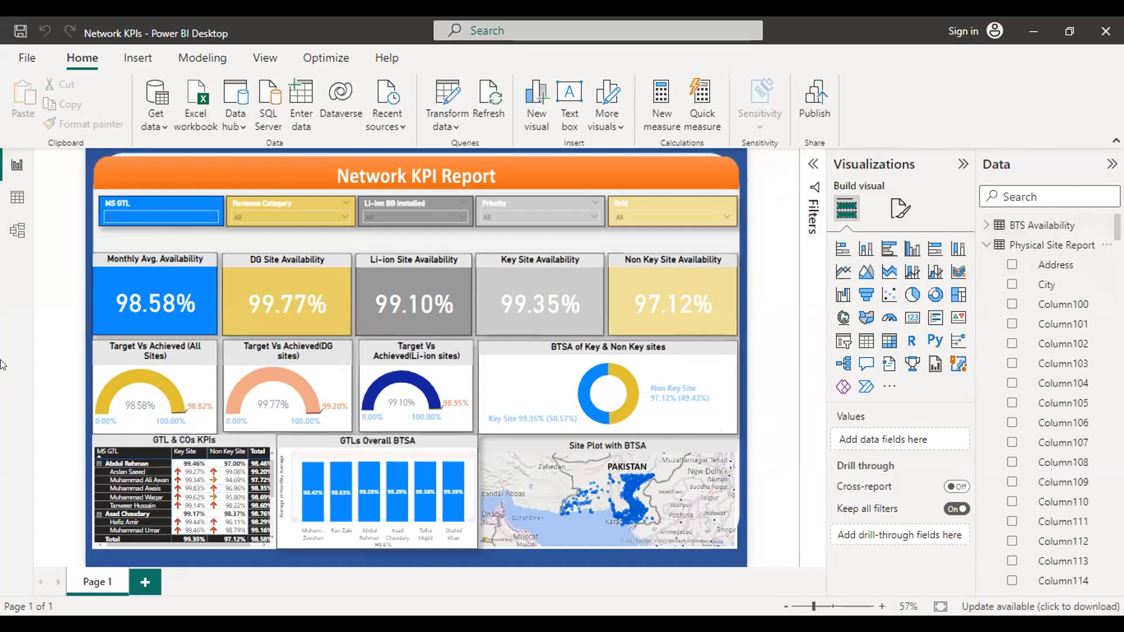
left_click(18, 232)
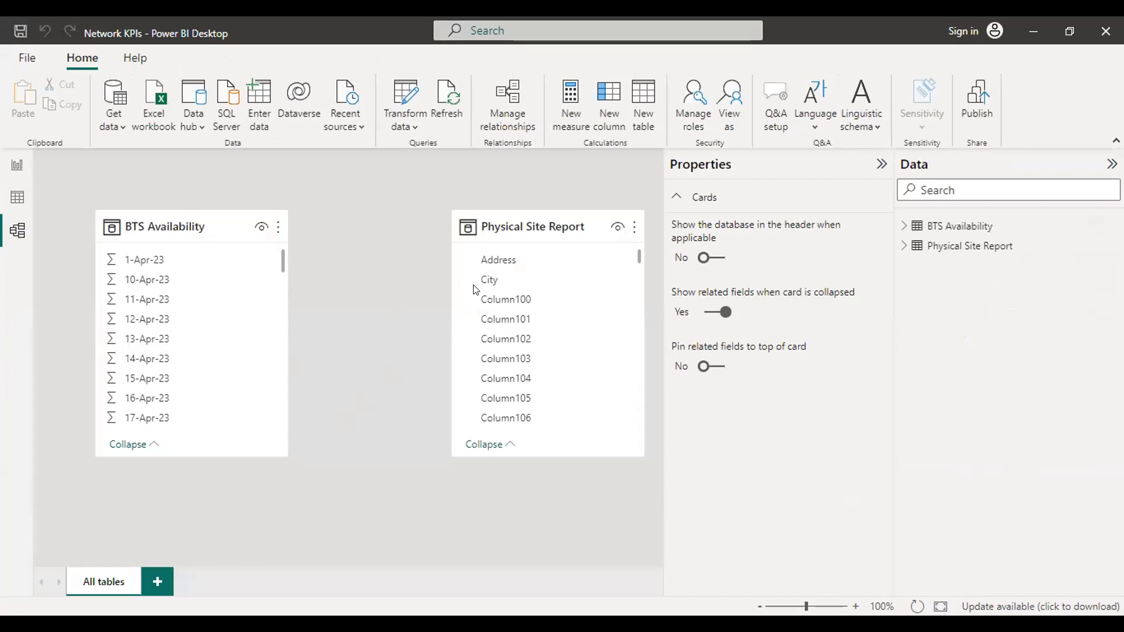
left_click(18, 166)
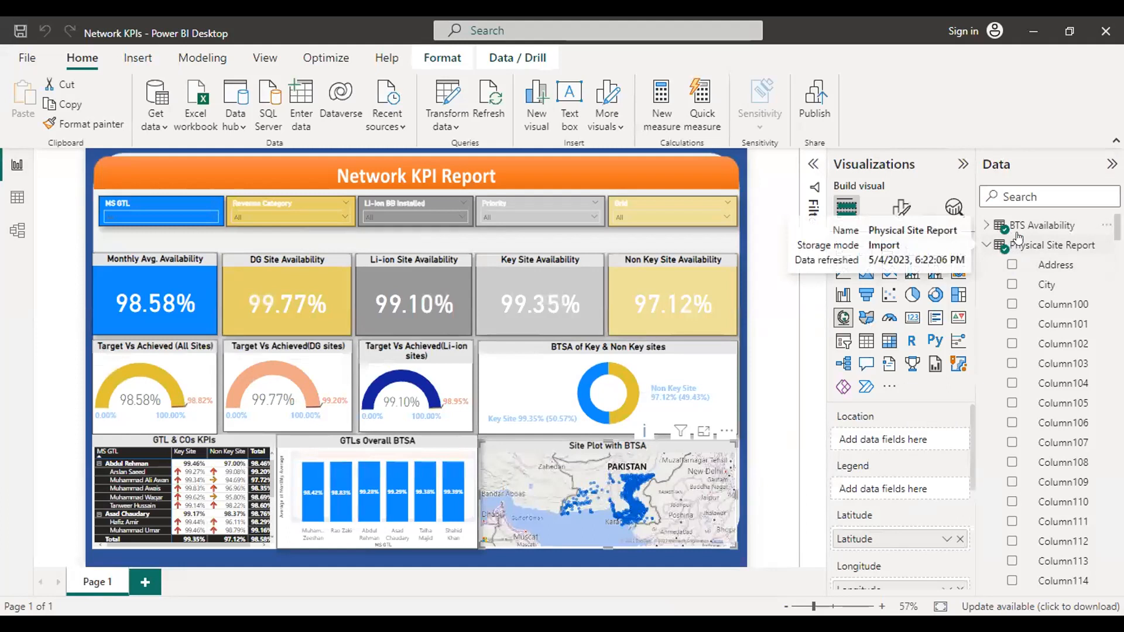
- Search the data fields for "lat" to locate the field behind the site map, and clear the search
type("lat")
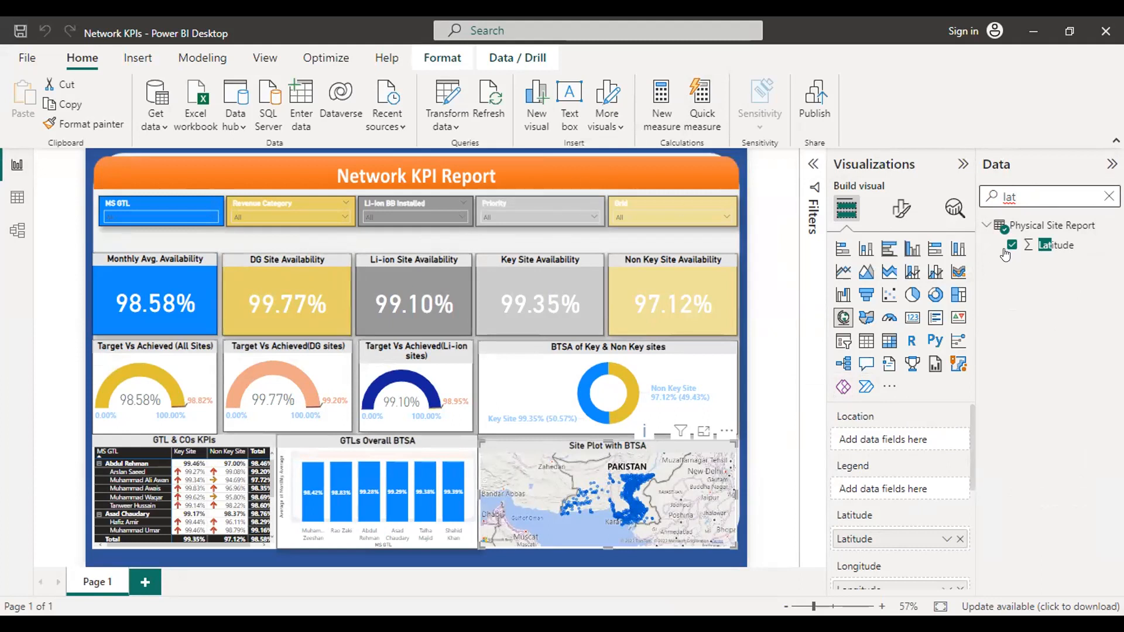
key("BackSpace")
key("BackSpace")
key("BackSpace")
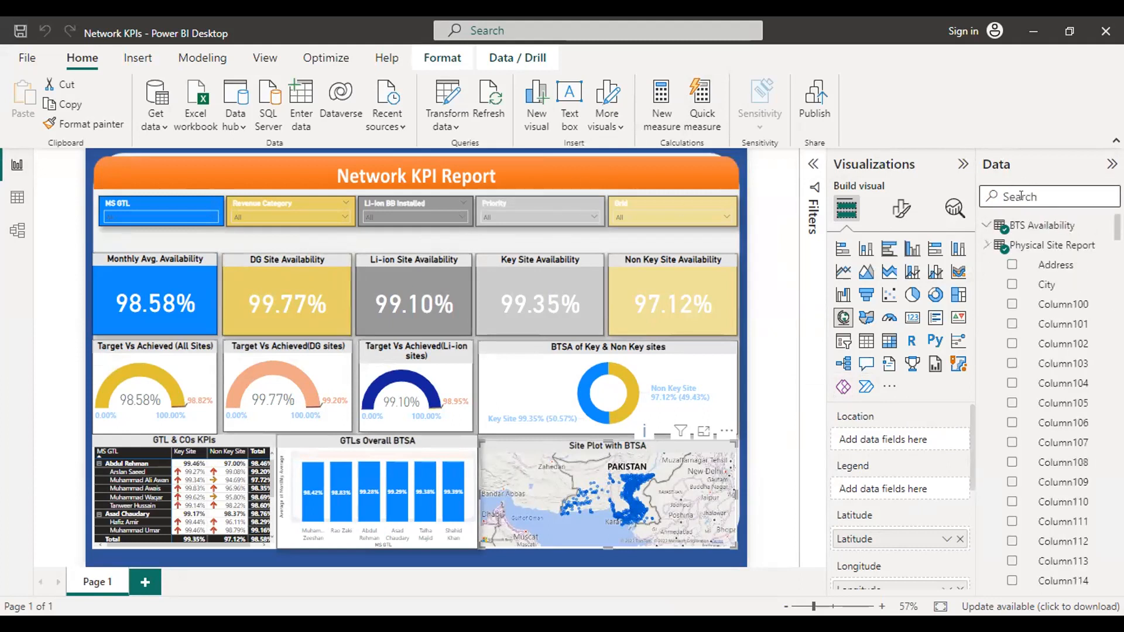
- Select the BTS Availability table and open the Network KPIs report's queries for transformation in Power Query Editor
left_click(1061, 225)
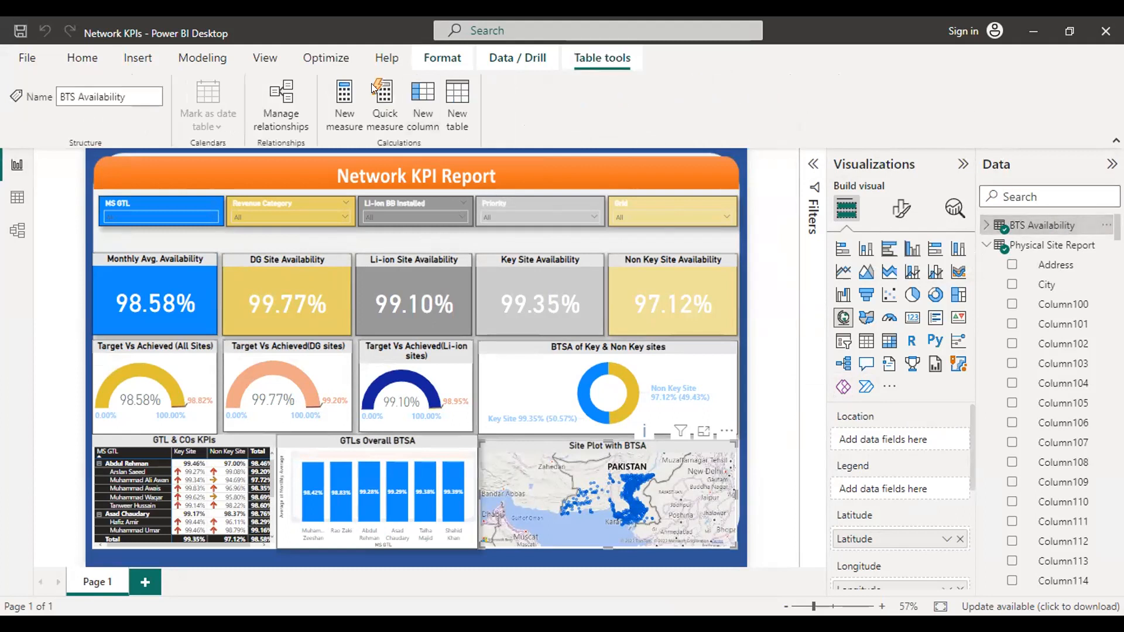
left_click(73, 54)
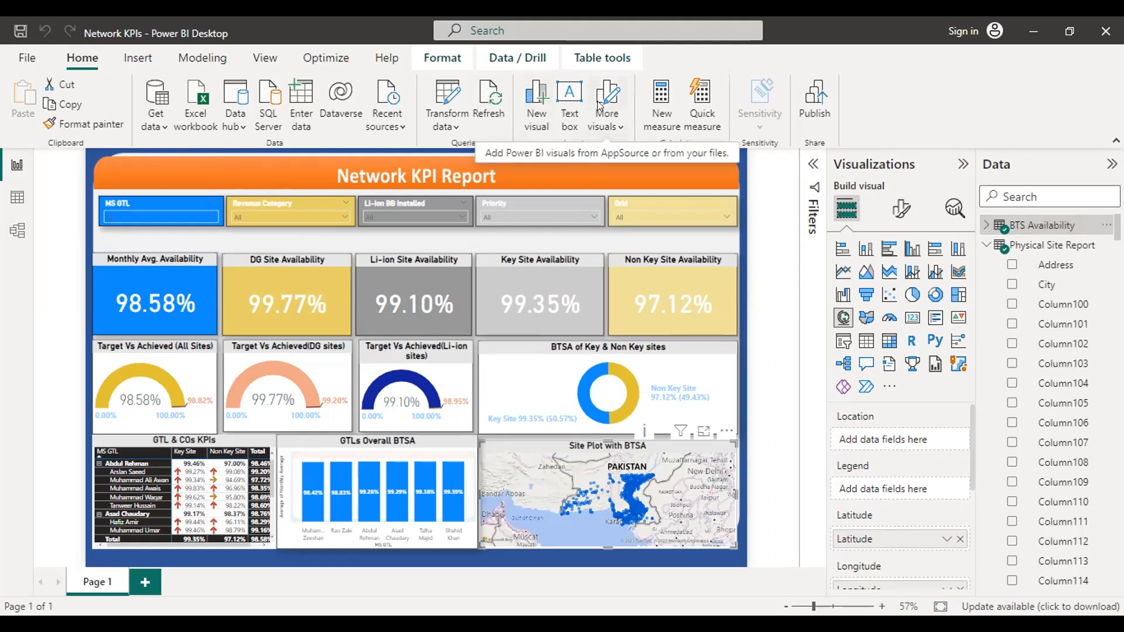
left_click(448, 124)
left_click(502, 155)
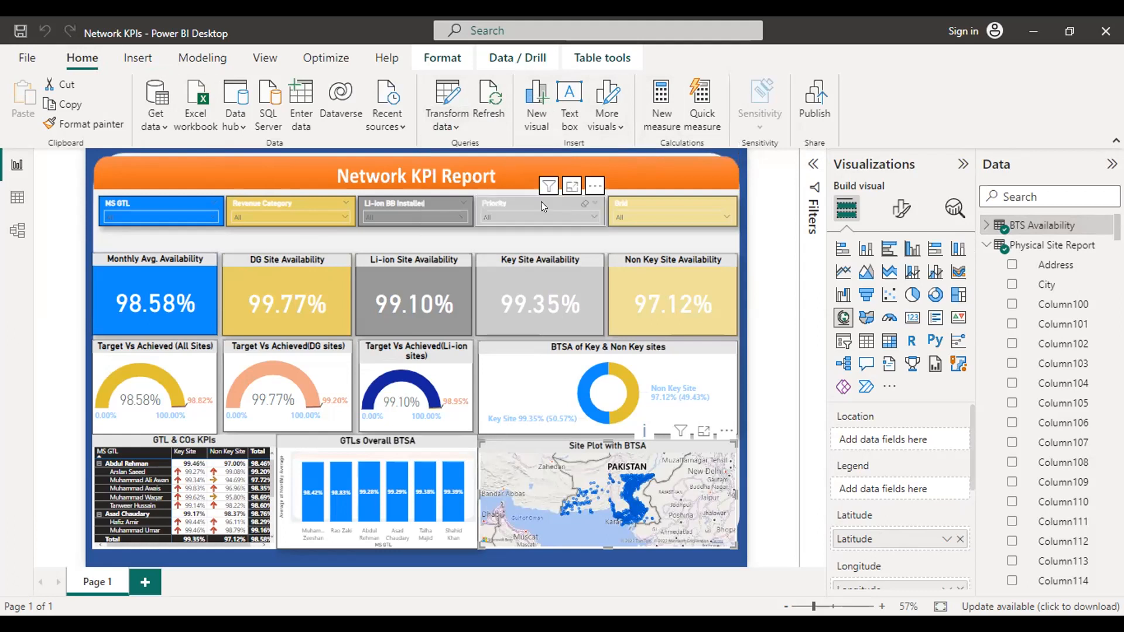